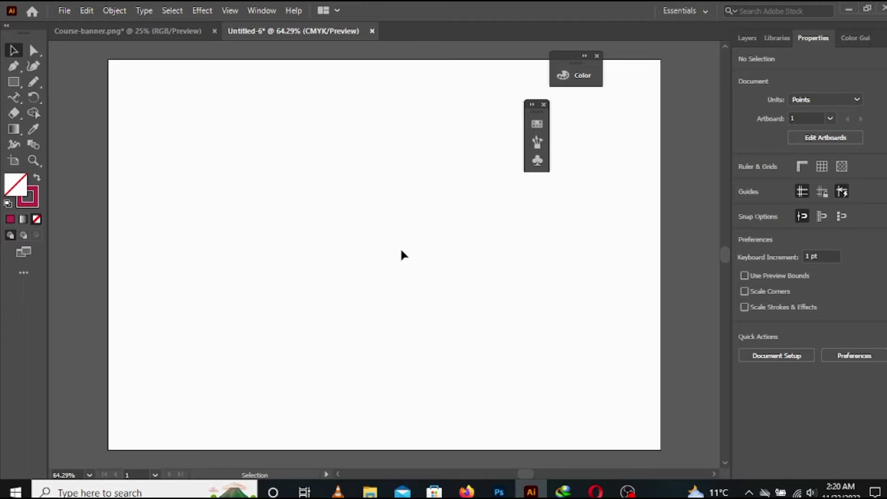
# Draw a rectangle about 381 by 344 pt on the artboard and swap its fill and stroke to make it solid crimson.
pyautogui.click(544, 105)
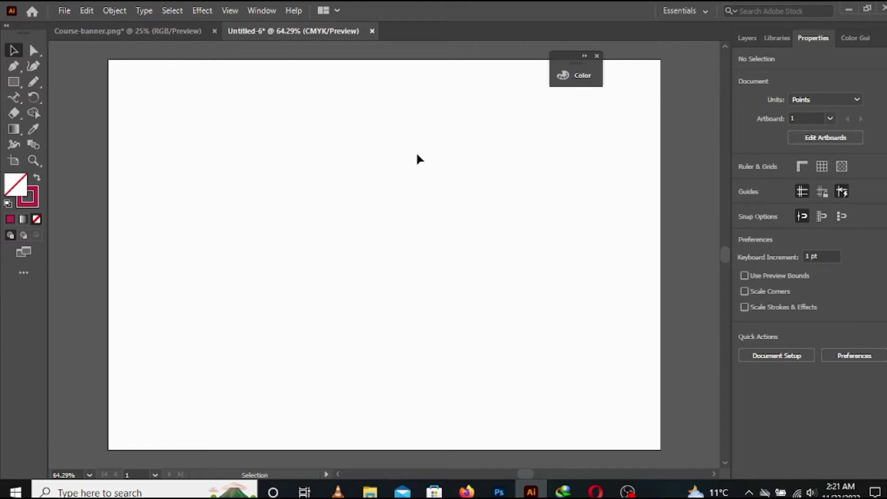
pyautogui.click(18, 82)
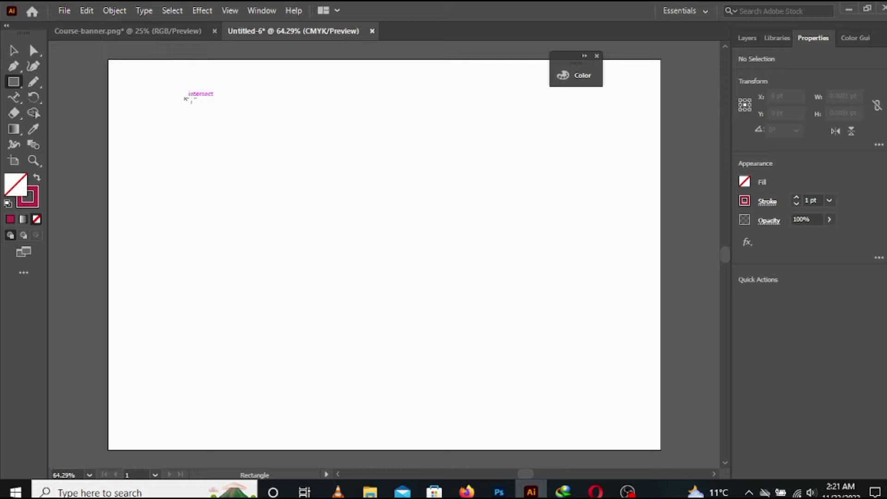
pyautogui.moveTo(186, 99); pyautogui.dragTo(436, 324)
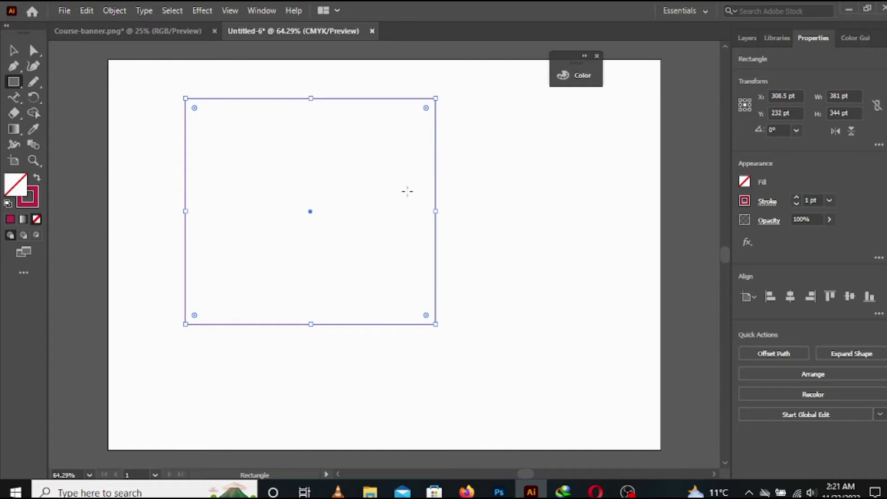
pyautogui.click(14, 50)
pyautogui.moveTo(164, 86); pyautogui.dragTo(522, 377)
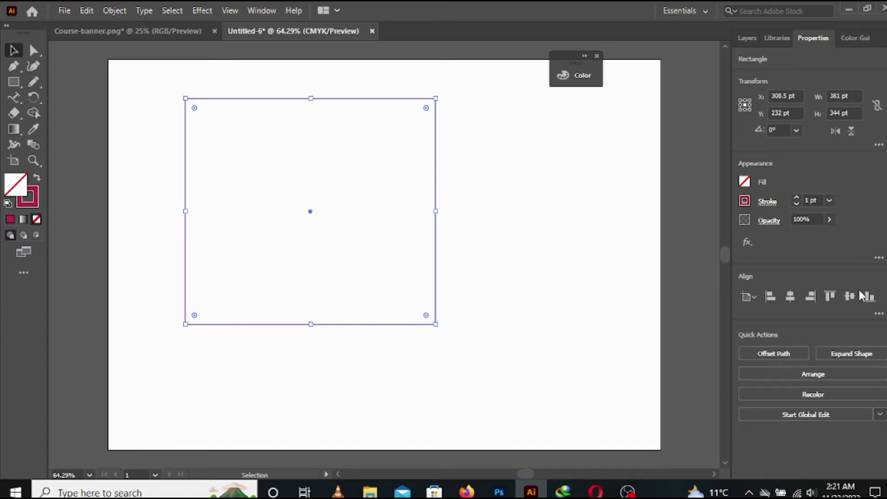
pyautogui.click(36, 177)
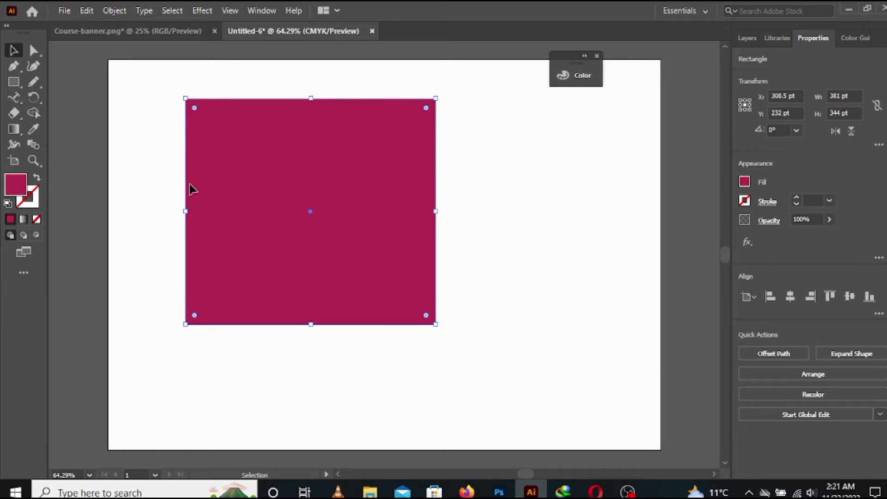
pyautogui.click(475, 155)
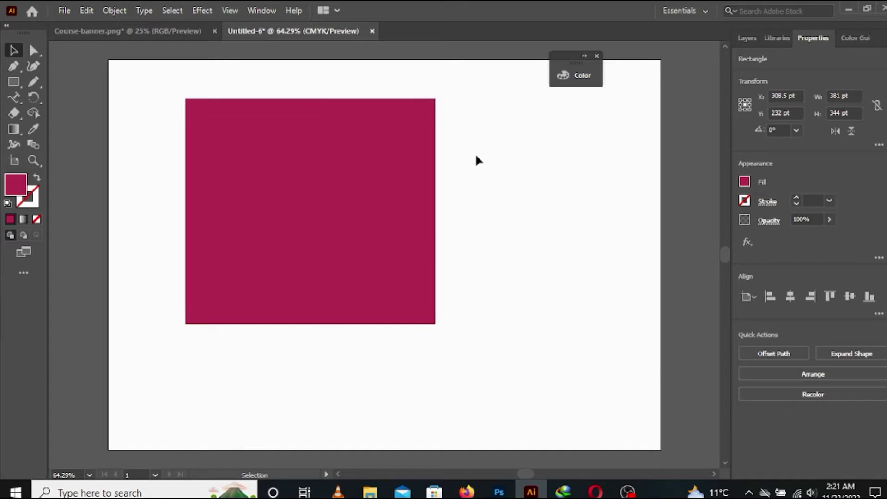
# Move the crimson rectangle toward the artboard's upper-left corner, to about X 230 pt, Y 210 pt.
pyautogui.moveTo(330, 229); pyautogui.dragTo(359, 234)
pyautogui.press('Delete')
pyautogui.hotkey('ctrl', 'z')
pyautogui.hotkey('ctrl', 'z')
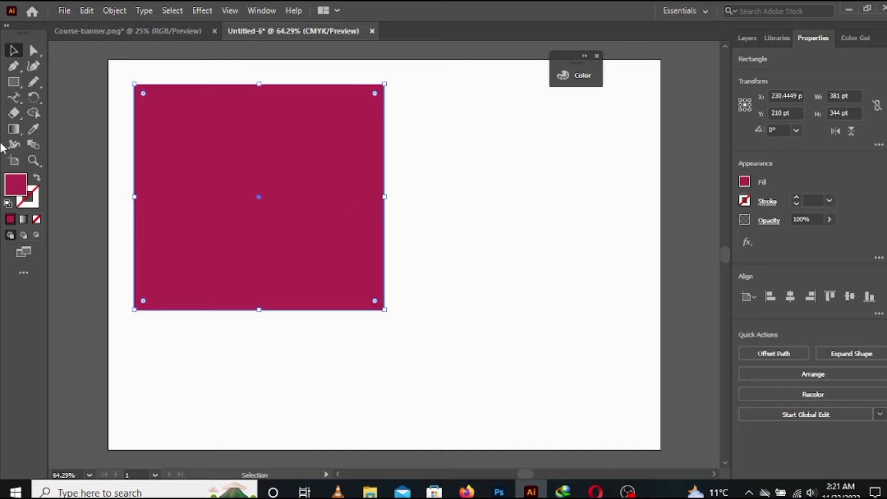
# Draw a second rectangle against the crimson rectangle's right edge and widen it to a square of about 344 pt.
pyautogui.click(13, 83)
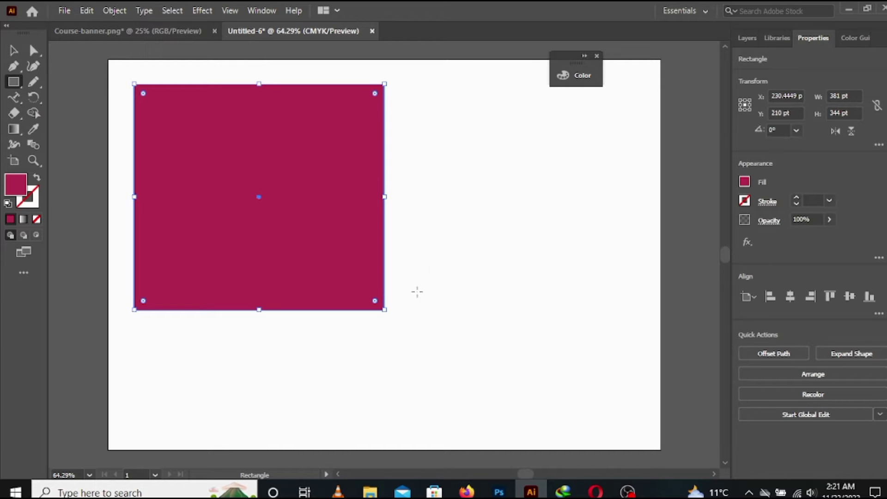
pyautogui.moveTo(418, 309); pyautogui.dragTo(384, 84)
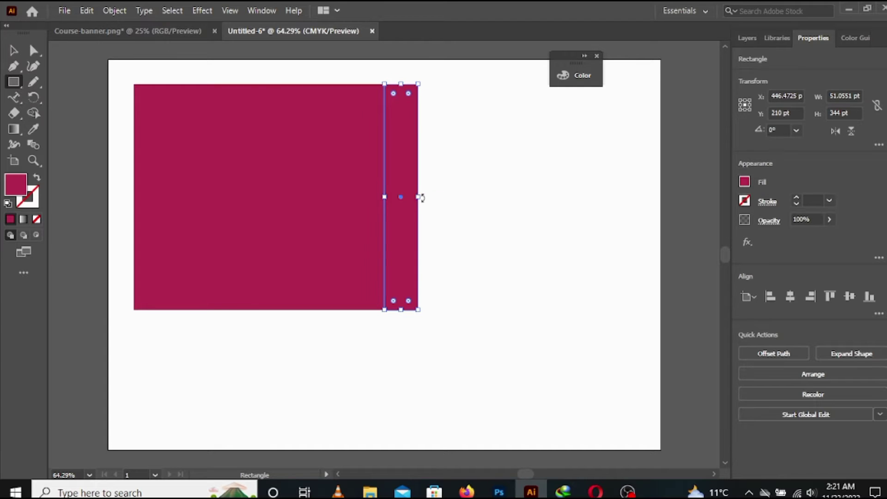
pyautogui.moveTo(418, 197); pyautogui.dragTo(610, 198)
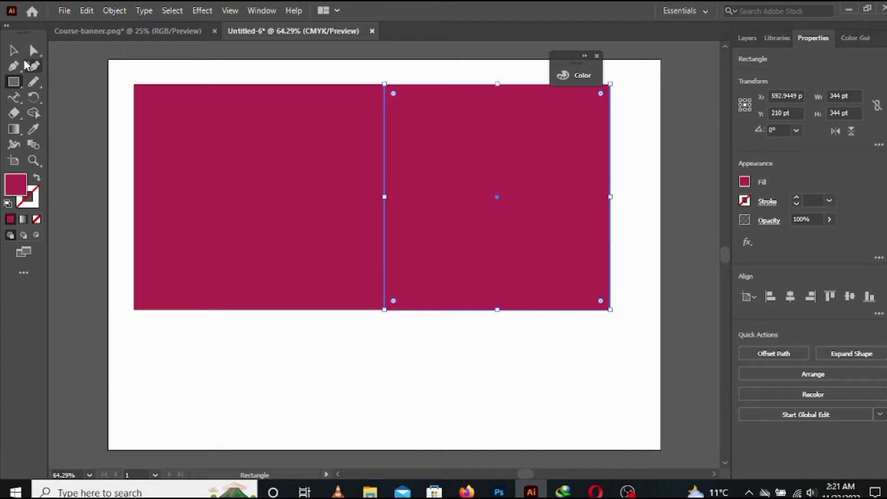
pyautogui.click(14, 50)
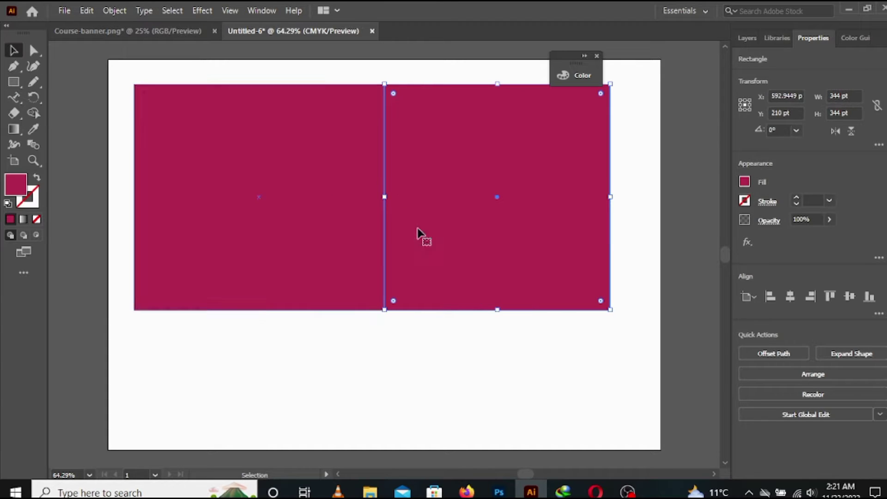
# Change the fill color of the new square to yellow-green.
pyautogui.doubleClick(15, 185)
pyautogui.click(473, 289)
pyautogui.moveTo(429, 228)
pyautogui.mouseDown()
pyautogui.moveTo(434, 162)
pyautogui.moveTo(495, 143)
pyautogui.mouseUp()
pyautogui.click(585, 164)
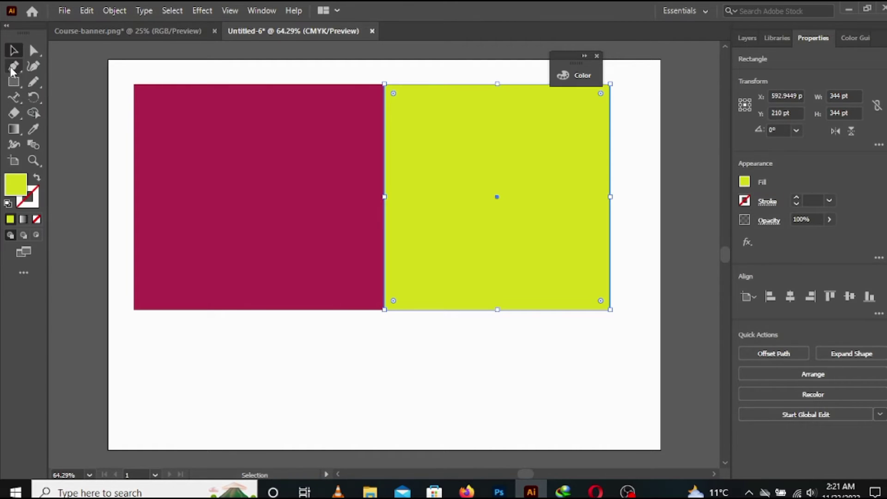
# Delete the yellow-green square beside the crimson rectangle.
pyautogui.click(346, 351)
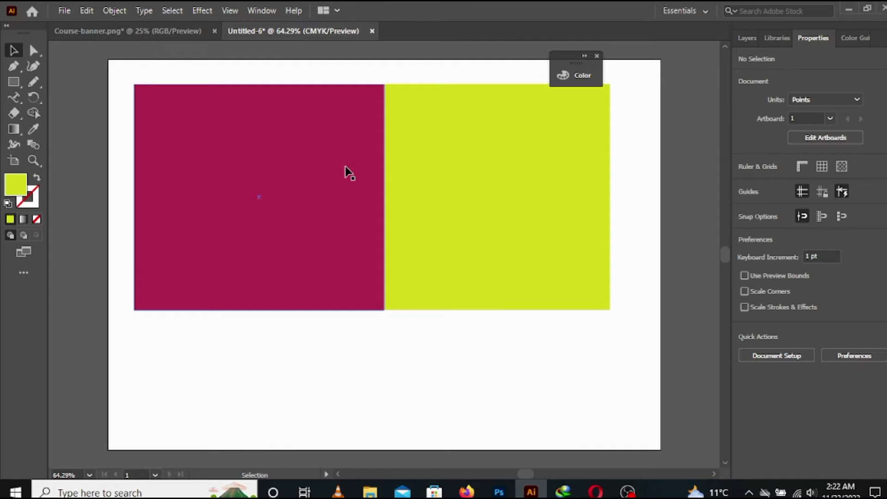
pyautogui.click(509, 219)
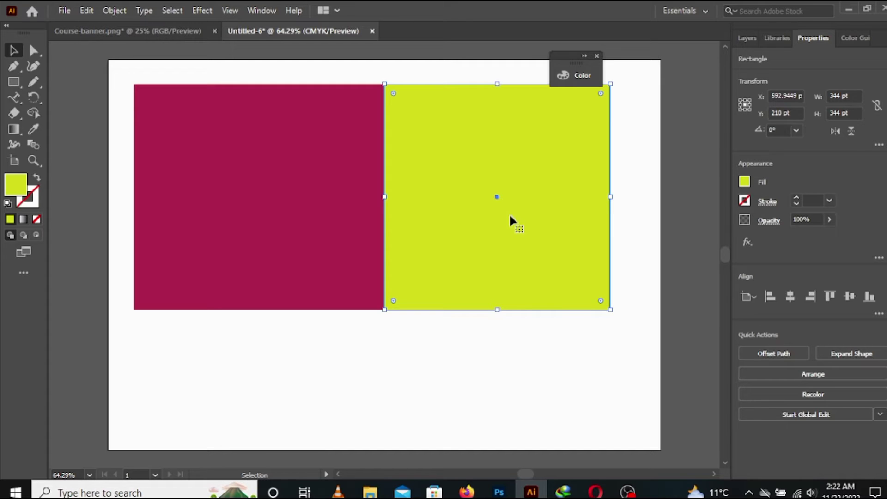
pyautogui.press('Delete')
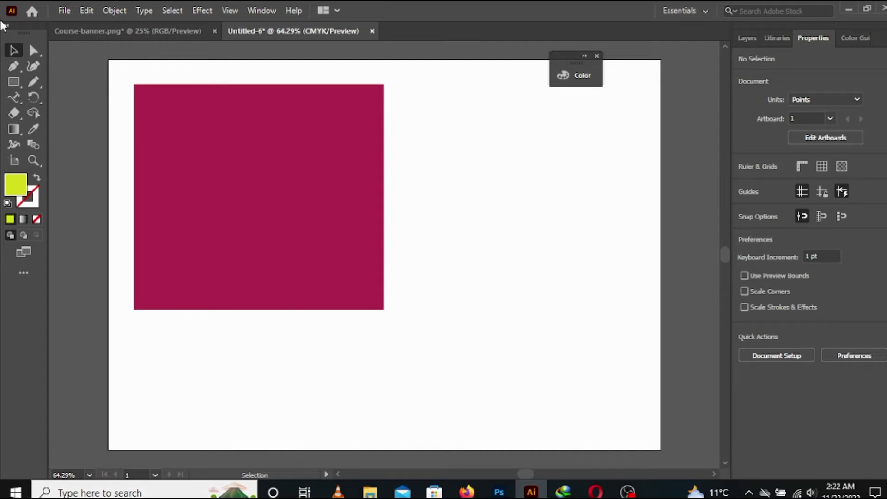
# Fill the crimson rectangle with the white-to-black linear gradient and select the gradient's white color stop.
pyautogui.click(286, 158)
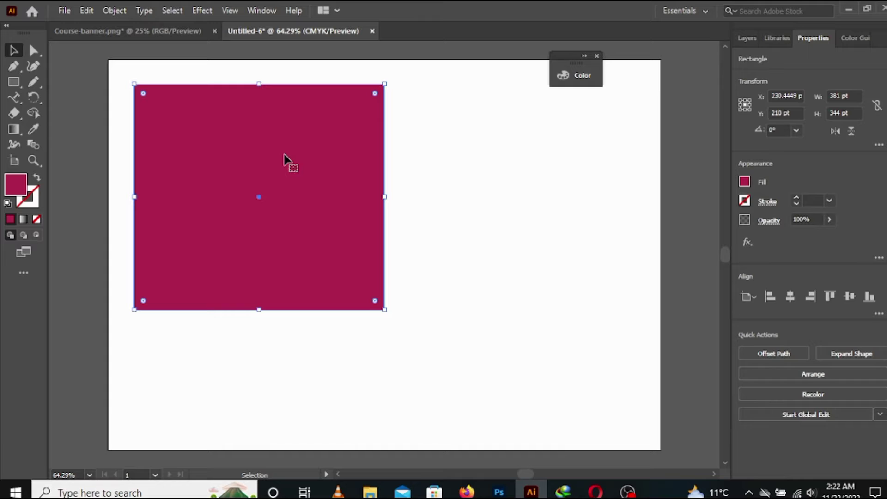
pyautogui.click(22, 221)
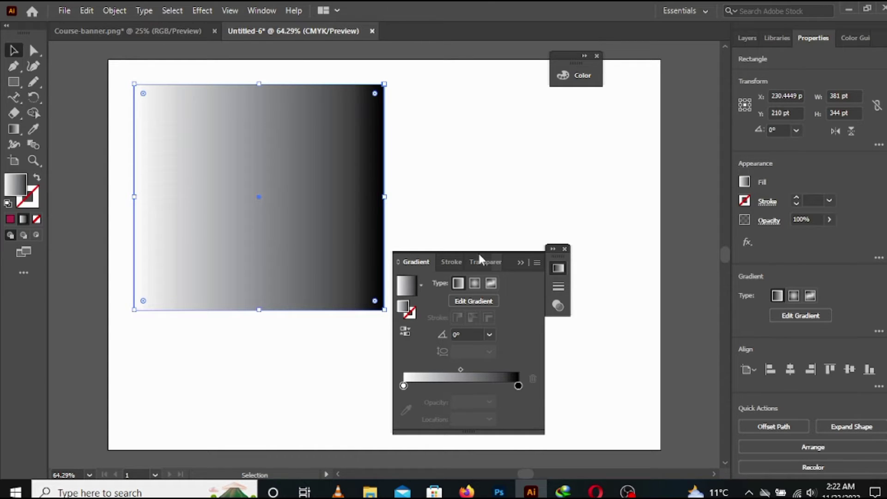
pyautogui.moveTo(483, 261); pyautogui.dragTo(533, 205)
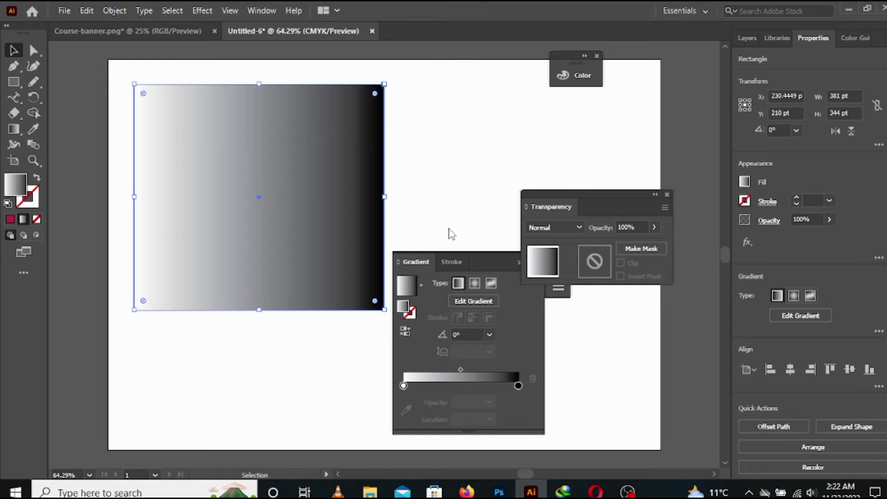
pyautogui.click(478, 256)
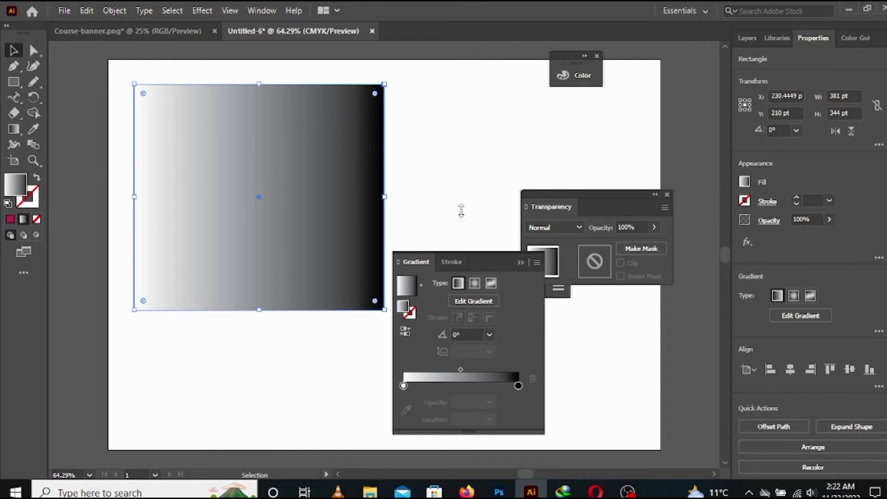
pyautogui.click(403, 385)
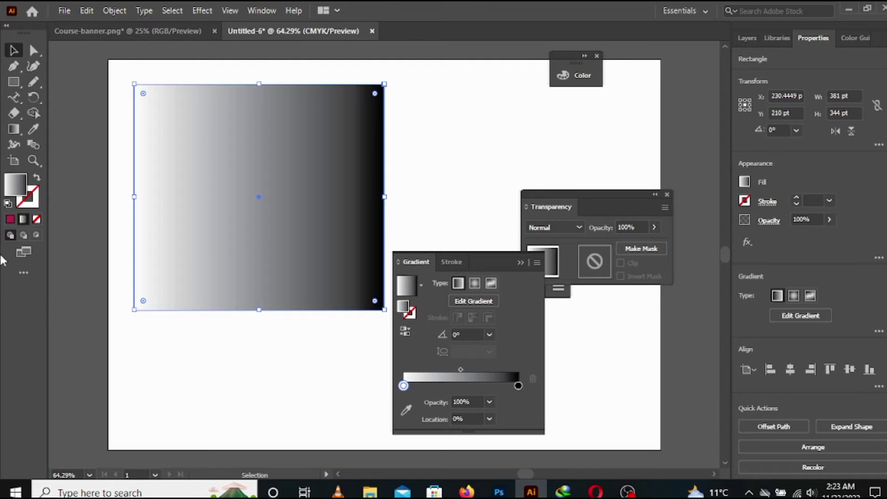
# Switch the rectangle's fill between solid color and gradient, ending on solid crimson, and reselect the rectangle.
pyautogui.click(9, 221)
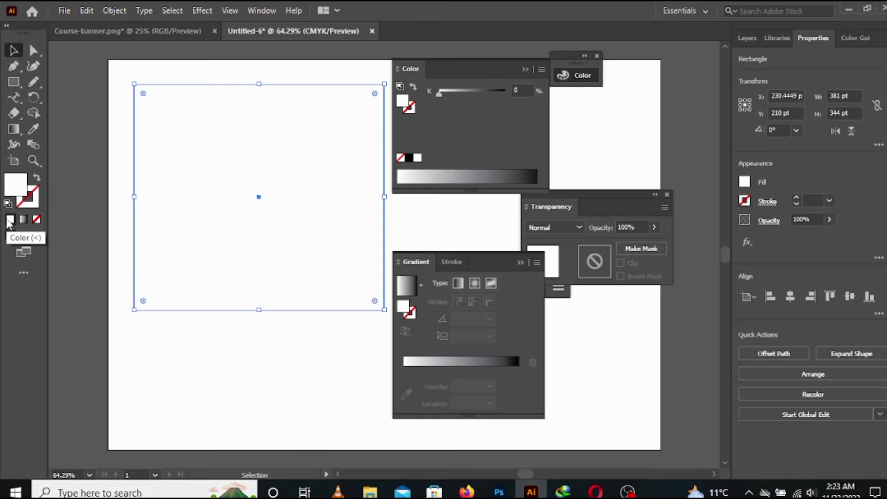
pyautogui.click(23, 219)
pyautogui.click(10, 220)
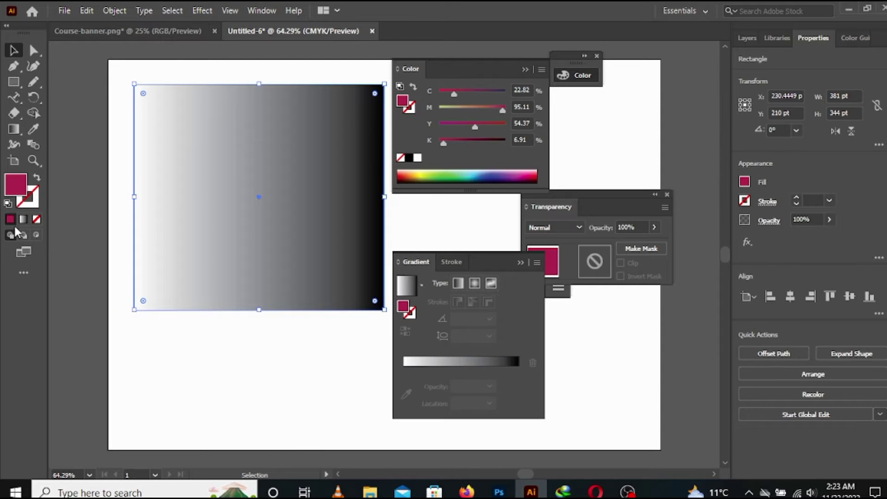
pyautogui.click(206, 356)
pyautogui.click(226, 261)
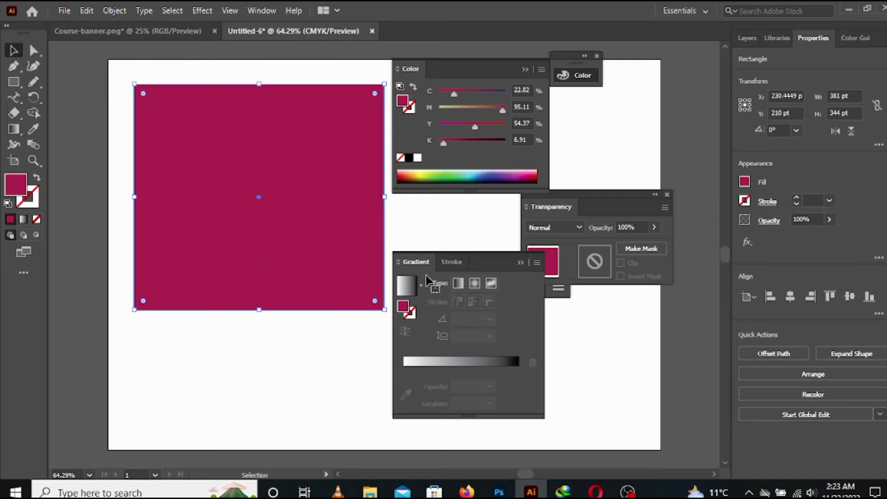
# Reapply the linear gradient, replacing its white start stop with a crimson stop at location 0%.
pyautogui.click(408, 364)
pyautogui.moveTo(408, 385); pyautogui.dragTo(429, 386)
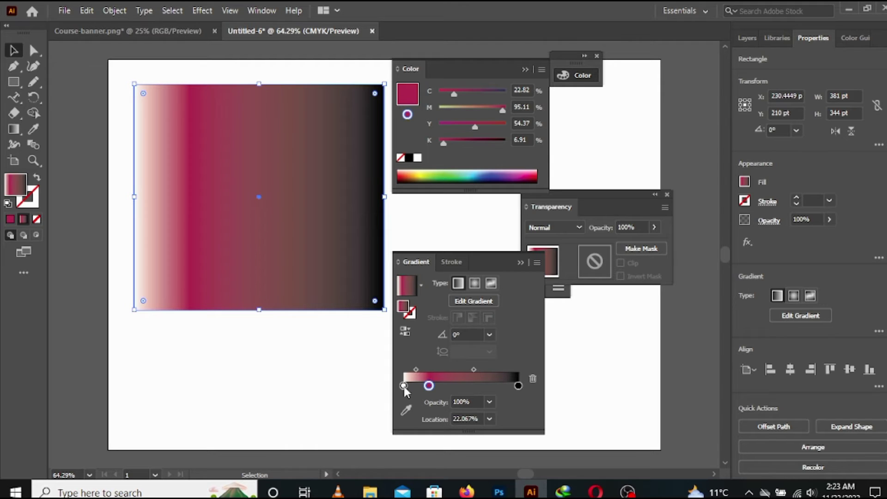
pyautogui.moveTo(404, 385); pyautogui.dragTo(405, 445)
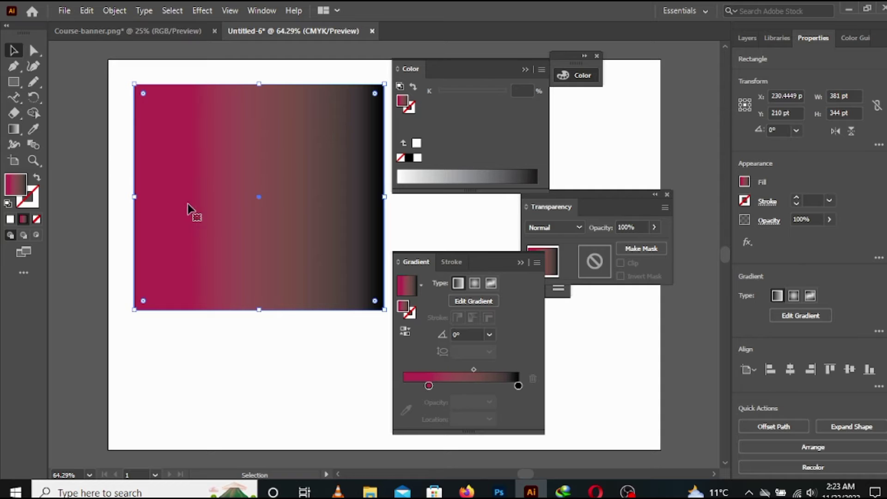
pyautogui.moveTo(429, 385); pyautogui.dragTo(403, 385)
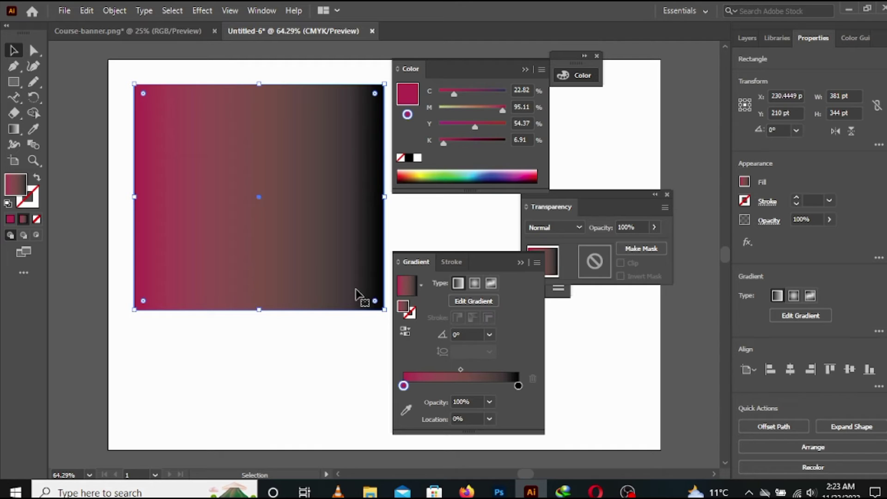
# Recolor the gradient's black end stop to bright yellow FFFD3F using the RGB color mode.
pyautogui.click(518, 385)
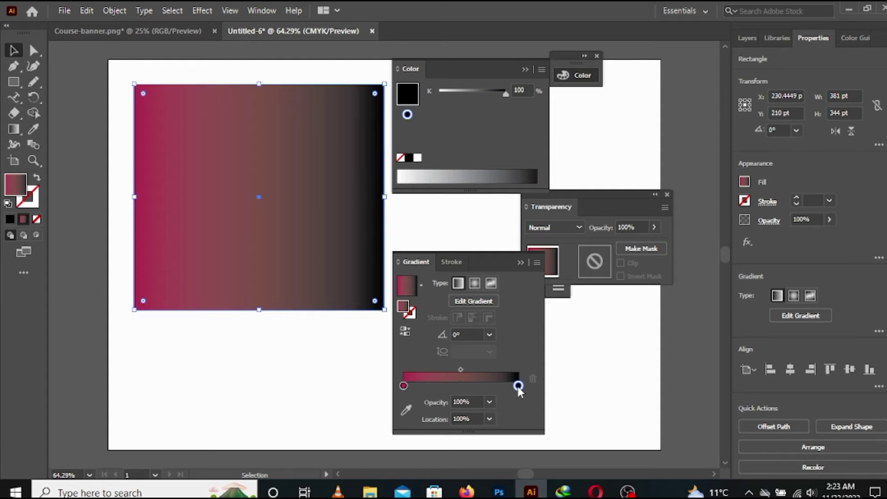
pyautogui.click(541, 69)
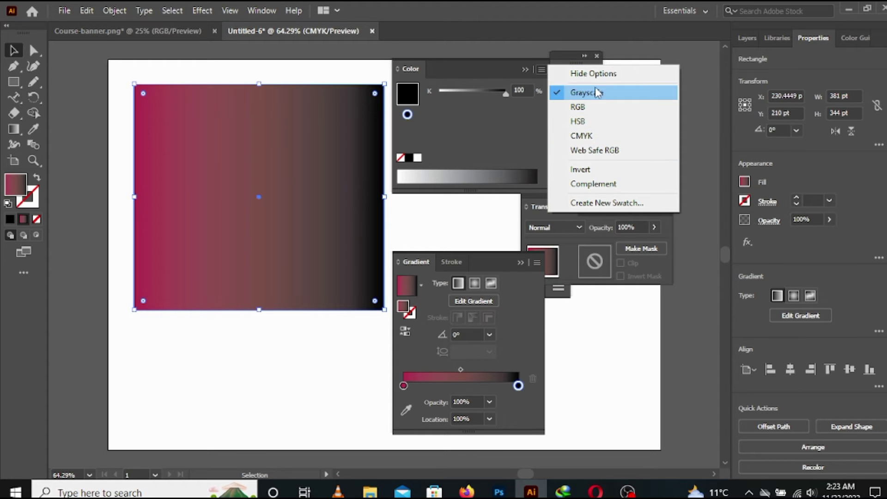
pyautogui.click(583, 106)
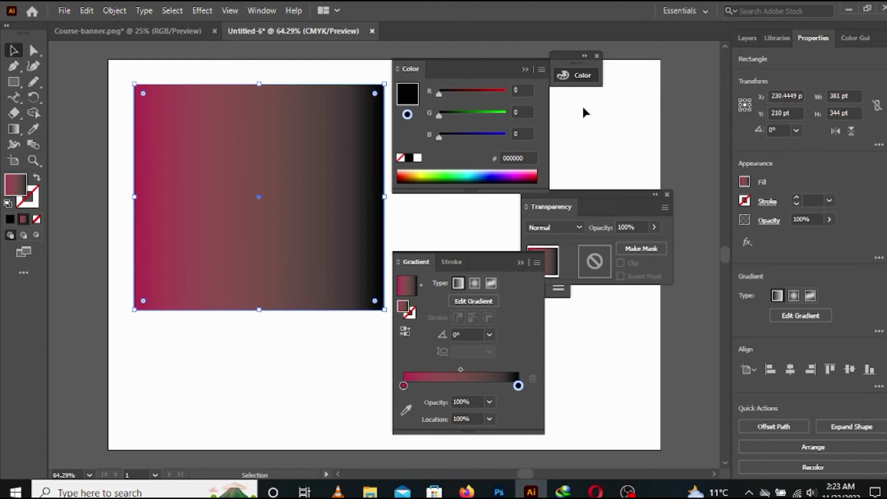
pyautogui.click(426, 172)
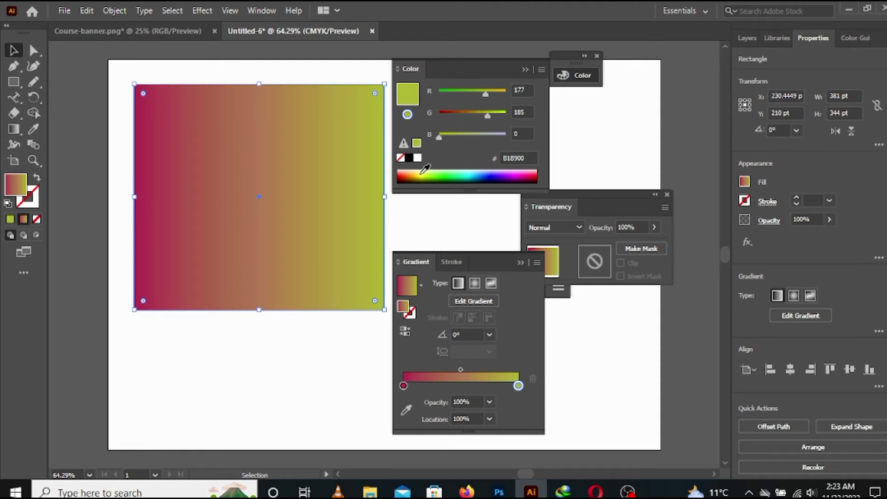
pyautogui.click(426, 171)
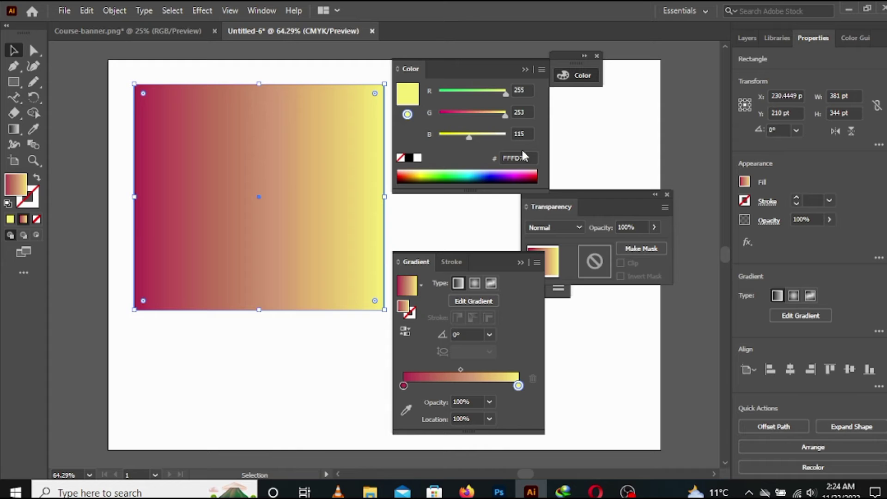
pyautogui.moveTo(466, 139); pyautogui.dragTo(455, 137)
# Collapse the Color and Gradient panels and deselect the gradient-filled rectangle.
pyautogui.click(542, 70)
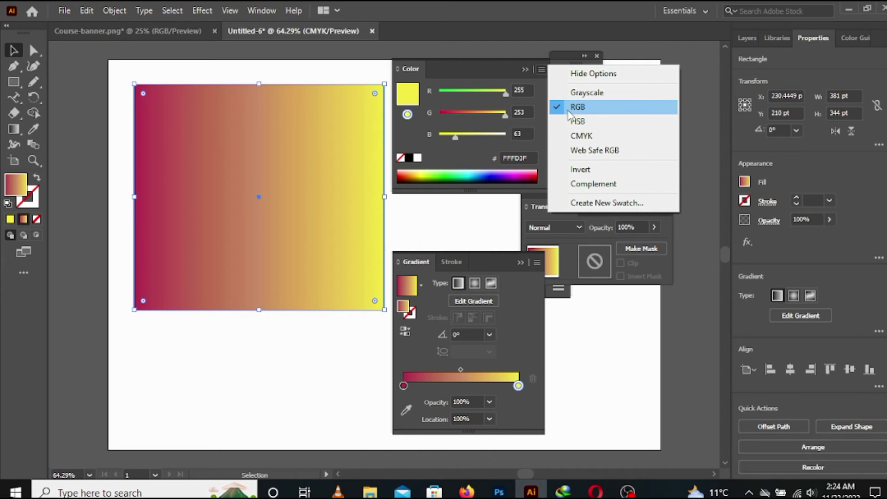
pyautogui.click(501, 69)
pyautogui.click(524, 70)
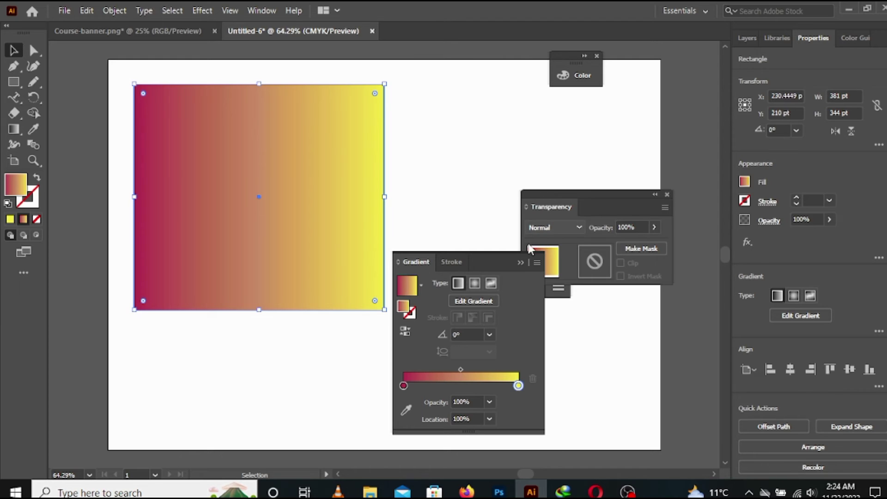
pyautogui.click(520, 262)
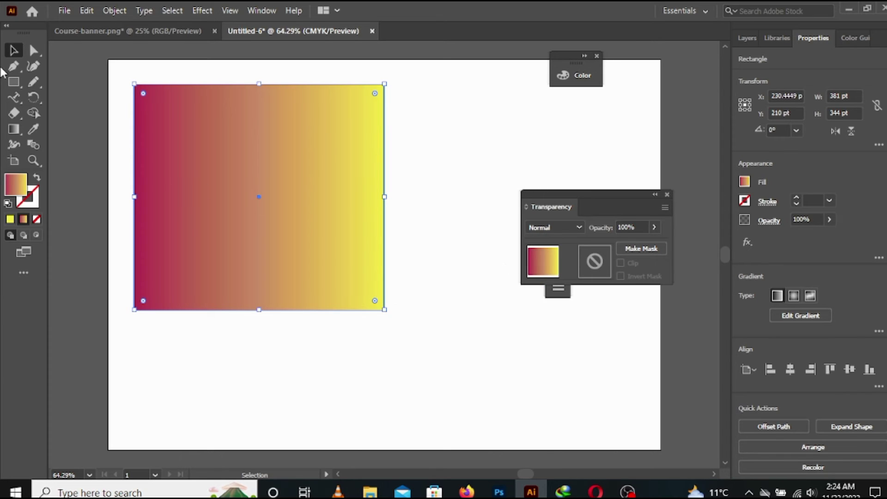
pyautogui.click(441, 146)
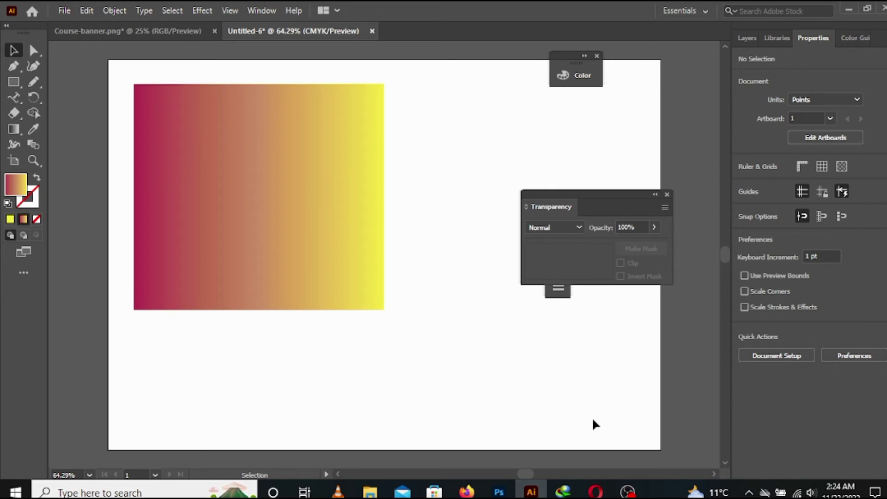
# Redraw the rectangle's linear gradient diagonally along both diagonals, ending with crimson at the upper-right corner and yellow at the lower-left, and deselect it.
pyautogui.click(284, 213)
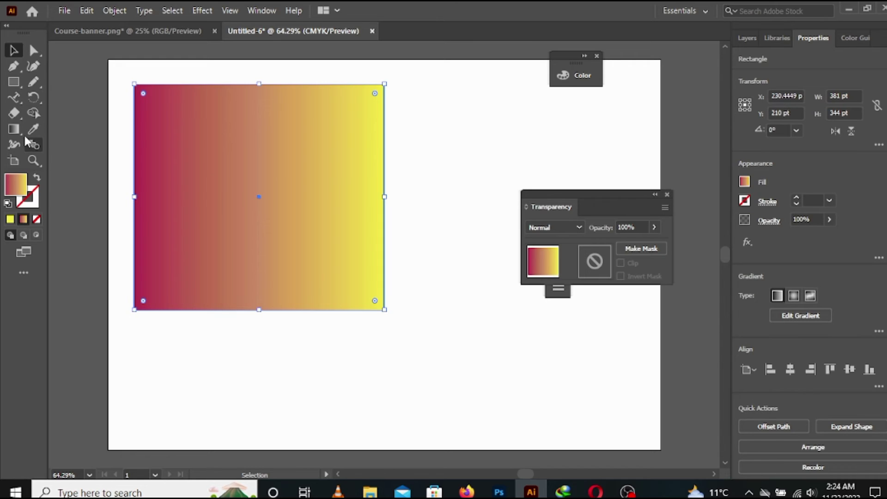
pyautogui.click(16, 129)
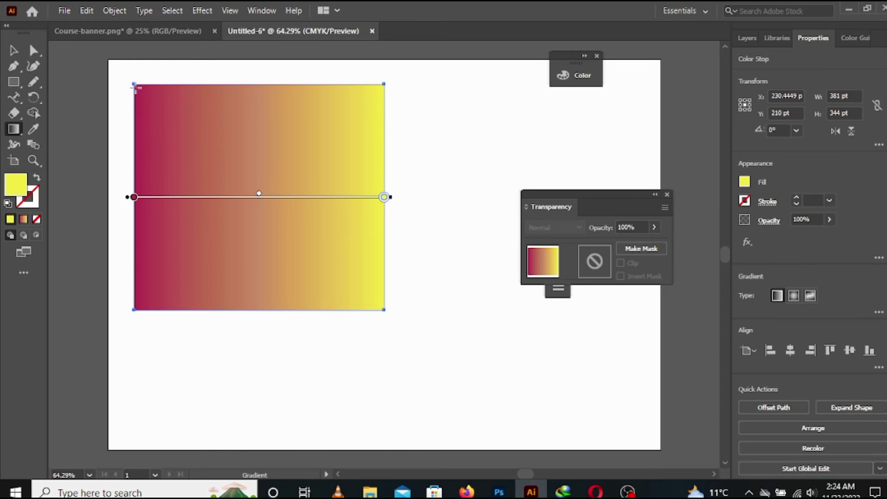
pyautogui.moveTo(135, 86)
pyautogui.mouseDown()
pyautogui.moveTo(328, 276)
pyautogui.moveTo(382, 310)
pyautogui.mouseUp()
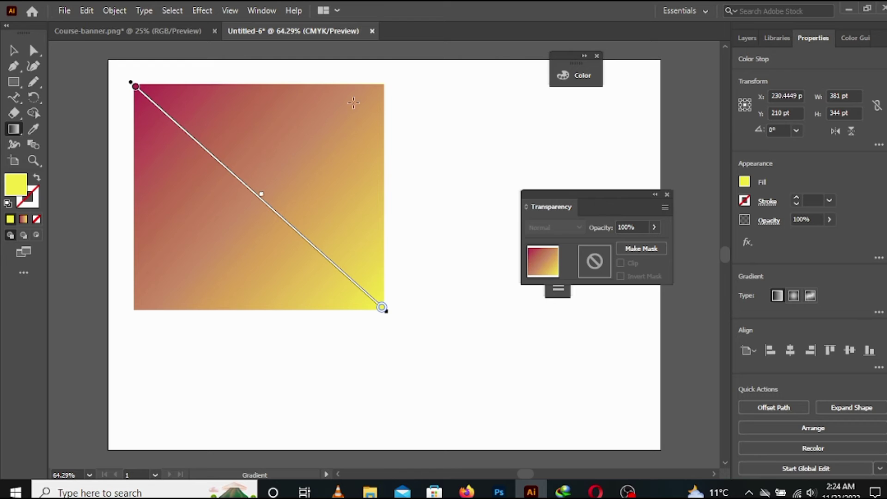
pyautogui.moveTo(384, 83); pyautogui.dragTo(139, 308)
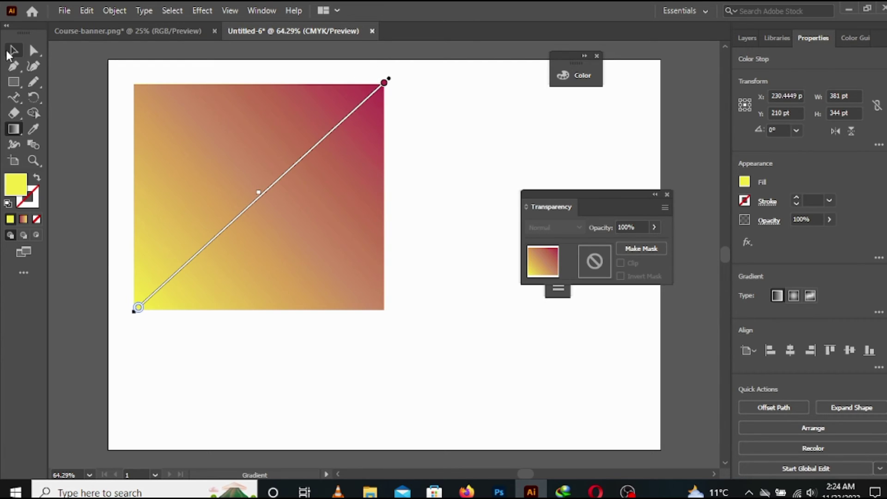
pyautogui.click(13, 50)
pyautogui.click(465, 280)
# Change the rectangle's gradient fill from linear to radial.
pyautogui.click(284, 233)
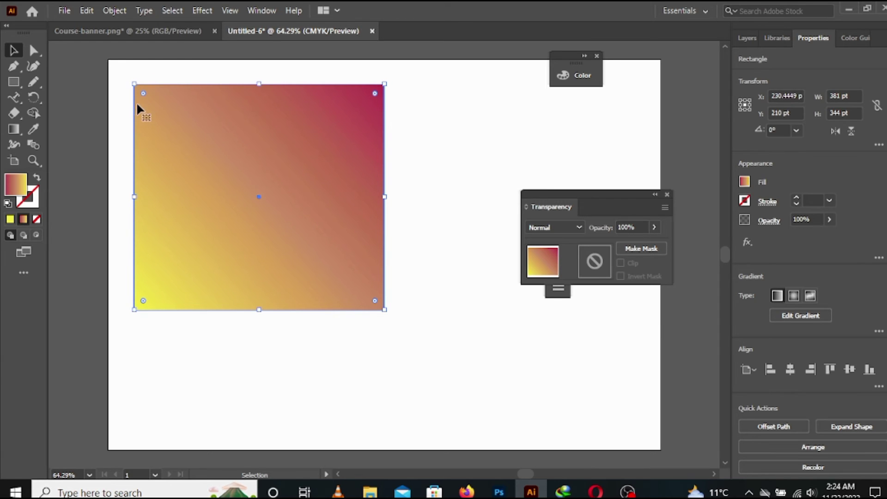
pyautogui.click(252, 10)
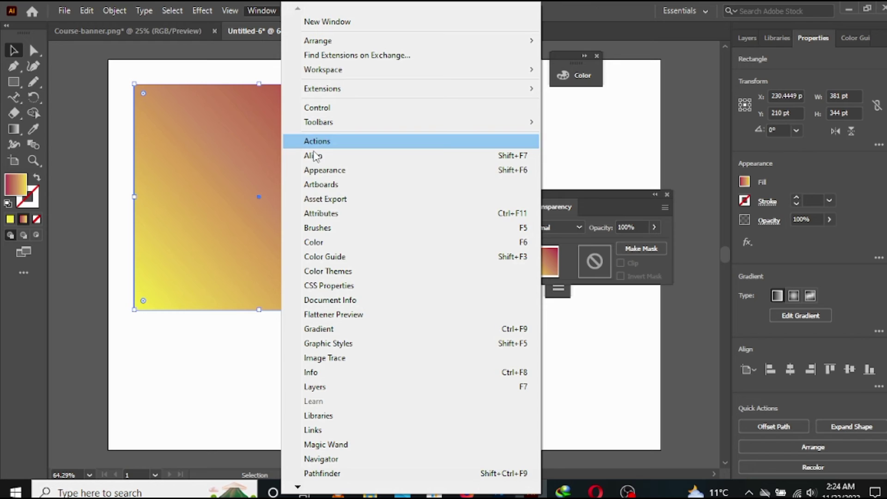
pyautogui.click(347, 329)
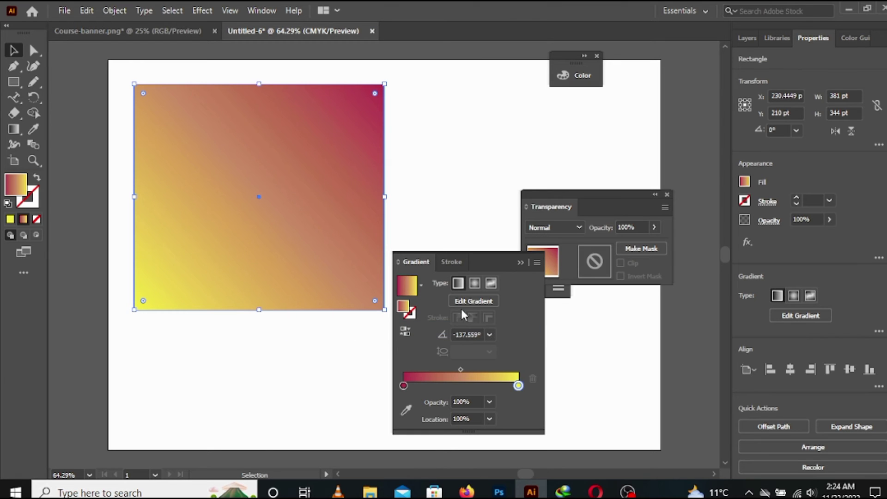
pyautogui.click(474, 283)
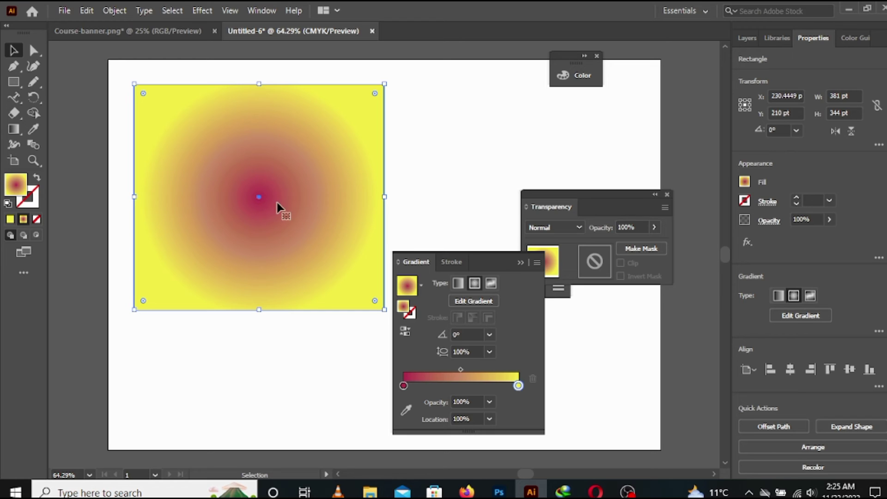
# Swap the radial gradient's color stops, placing yellow at location 0% and crimson at the opposite end.
pyautogui.moveTo(518, 386); pyautogui.dragTo(484, 386)
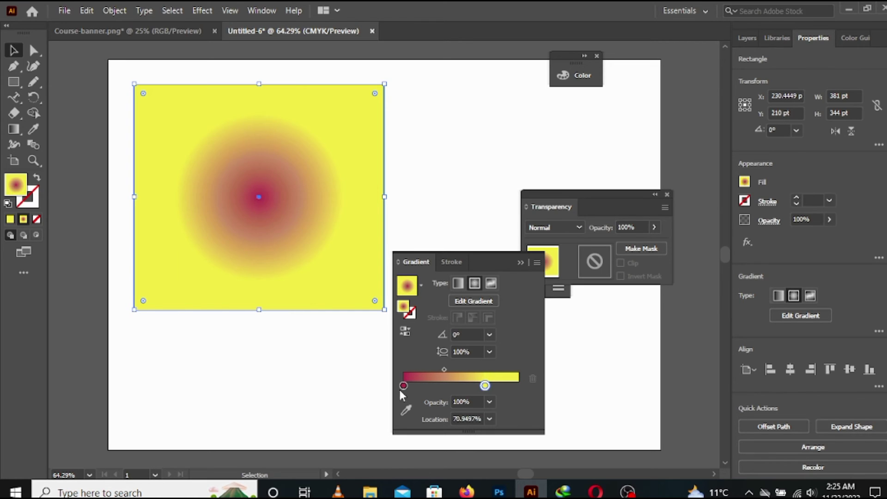
pyautogui.moveTo(404, 385); pyautogui.dragTo(550, 379)
pyautogui.moveTo(484, 386); pyautogui.dragTo(375, 388)
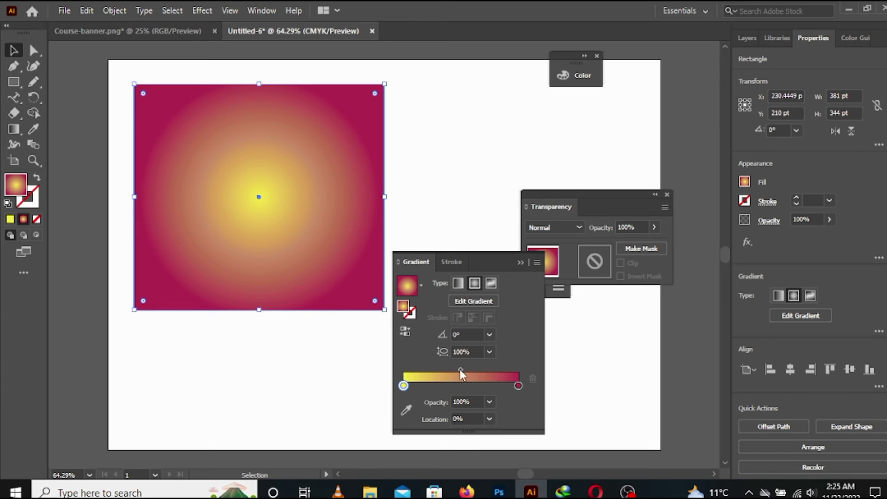
# Adjust the gradient midpoint between yellow and crimson to about 54.5%, then collapse the Gradient panel and deselect the rectangle.
pyautogui.moveTo(460, 371); pyautogui.dragTo(492, 370)
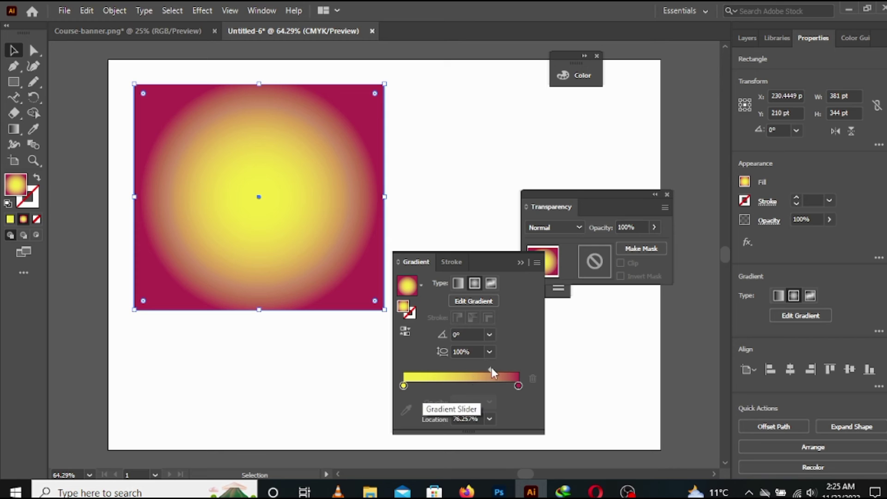
pyautogui.moveTo(490, 369); pyautogui.dragTo(466, 369)
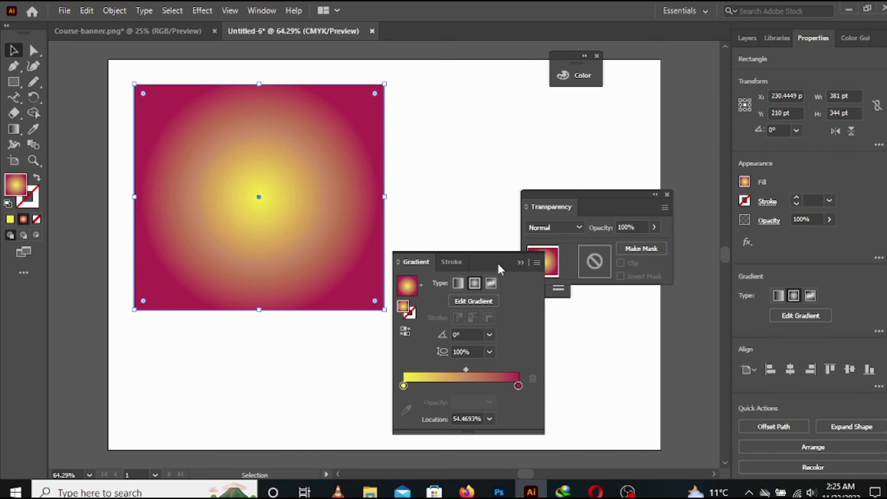
pyautogui.click(522, 263)
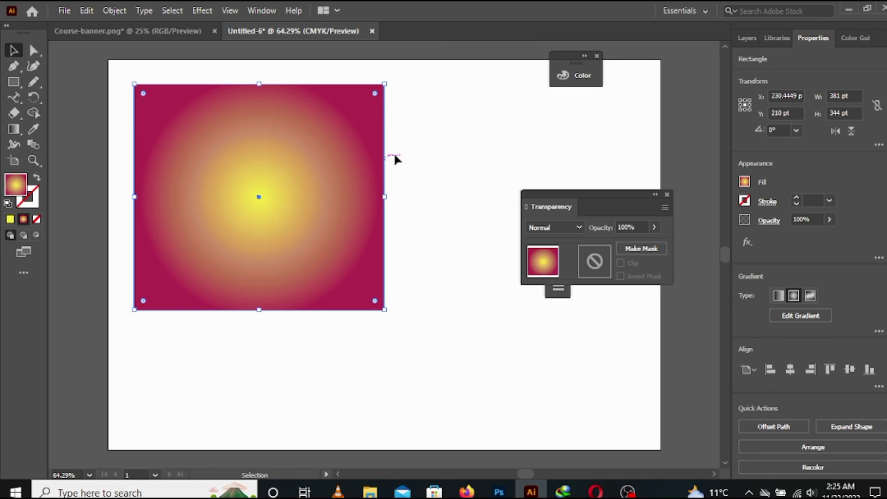
pyautogui.click(405, 138)
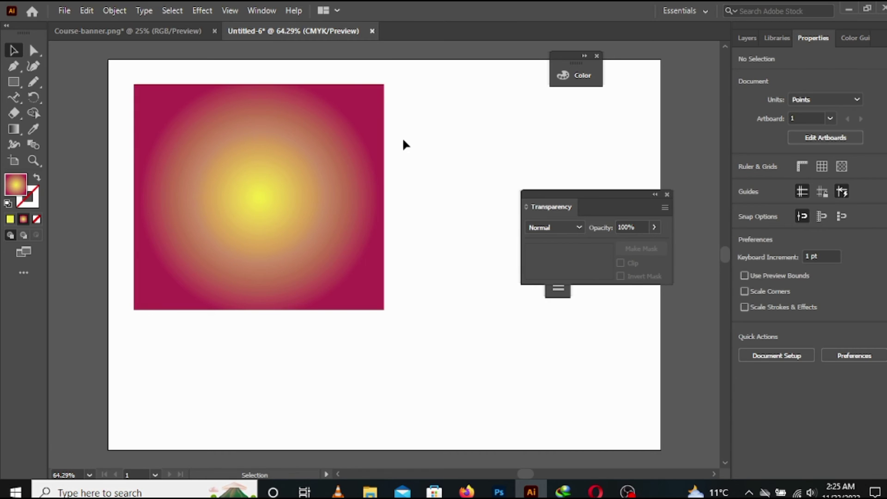